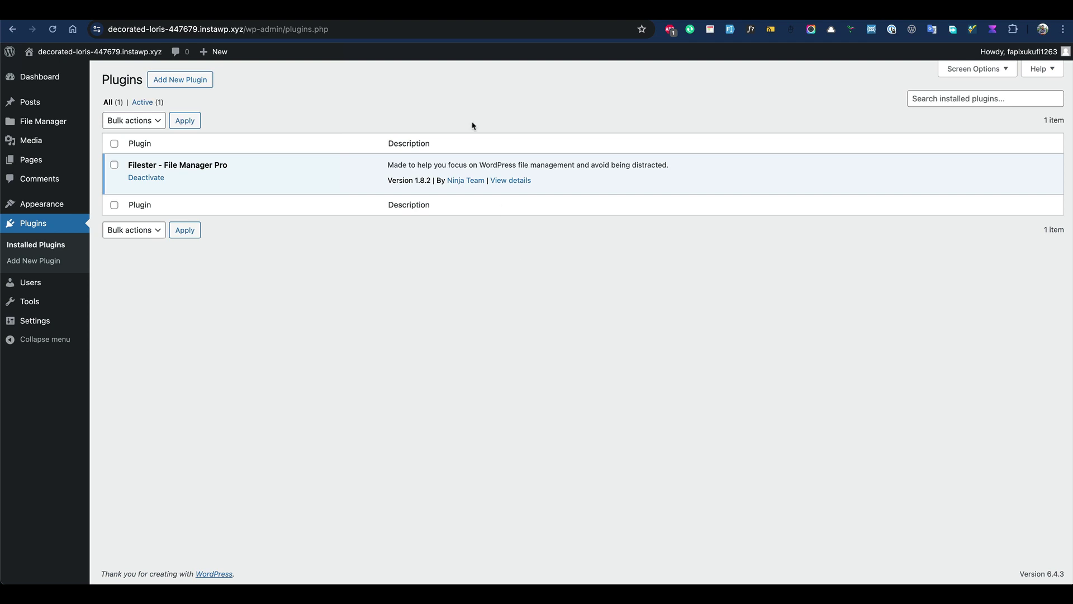
key("ctrl+Tab")
scroll(484, 189, "up", 5)
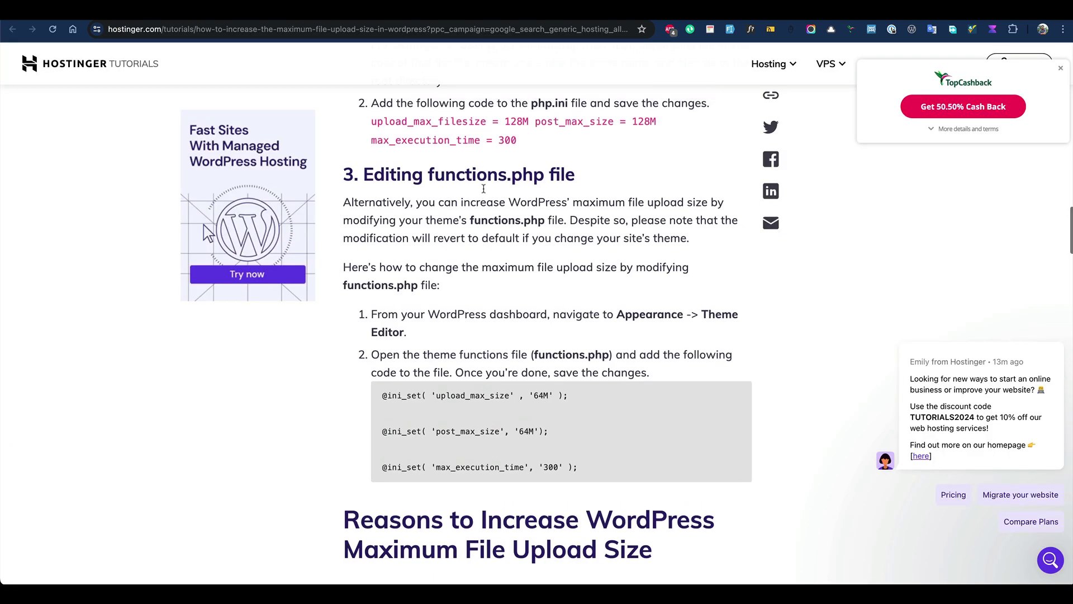
scroll(483, 188, "up", 15)
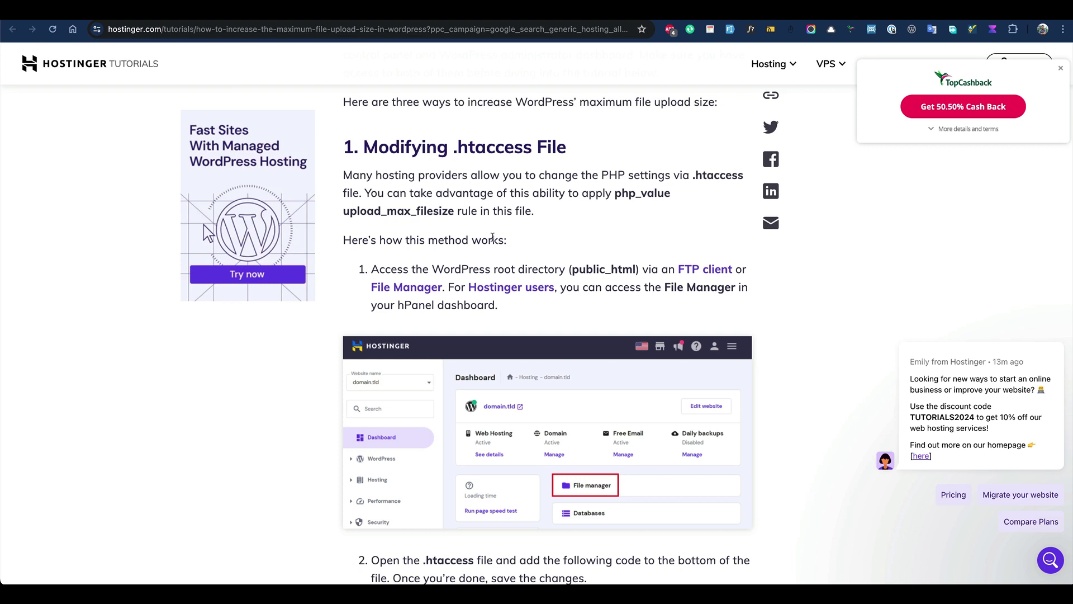
scroll(492, 237, "down", 2)
scroll(535, 257, "down", 5)
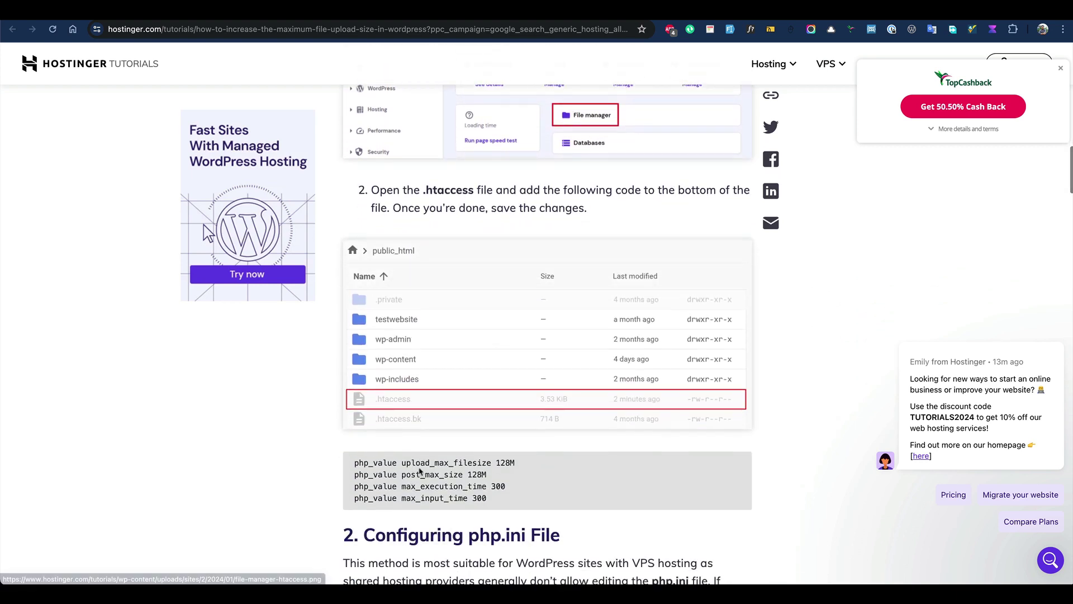
double_click(441, 463)
triple_click(459, 463)
left_click(459, 464)
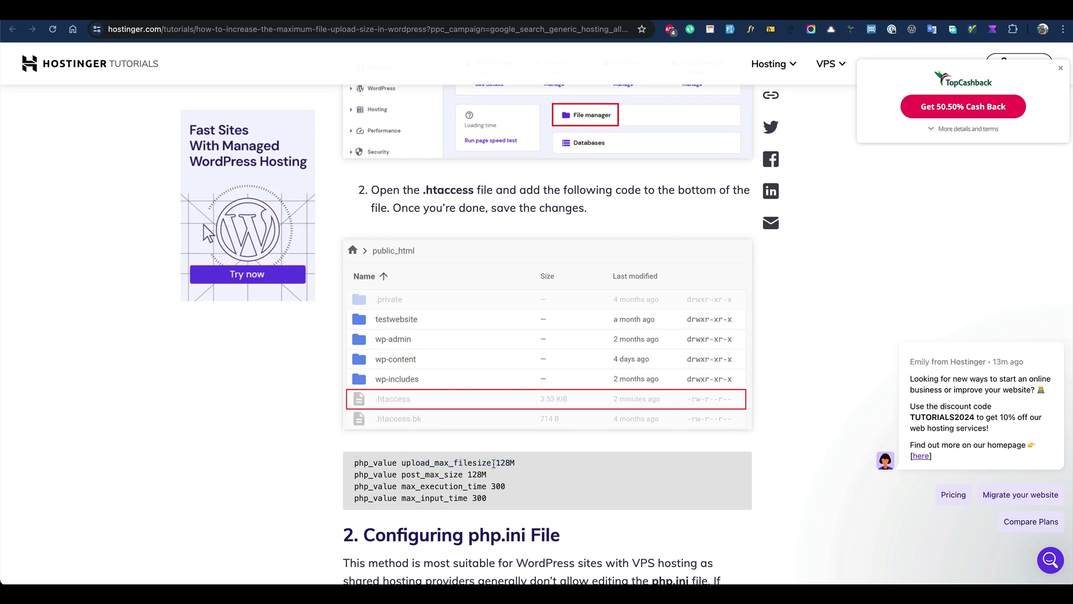
scroll(476, 456, "down", 6)
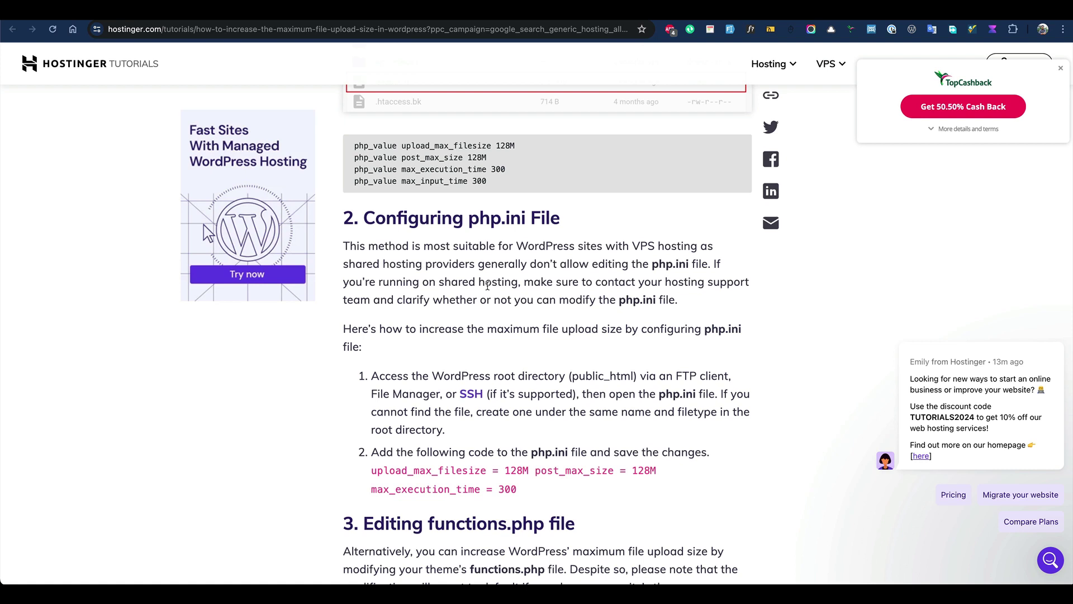
Step: Review the php.ini upload_max_filesize = 128M line and the functions.php upload-size code
scroll(488, 285, "down", 3)
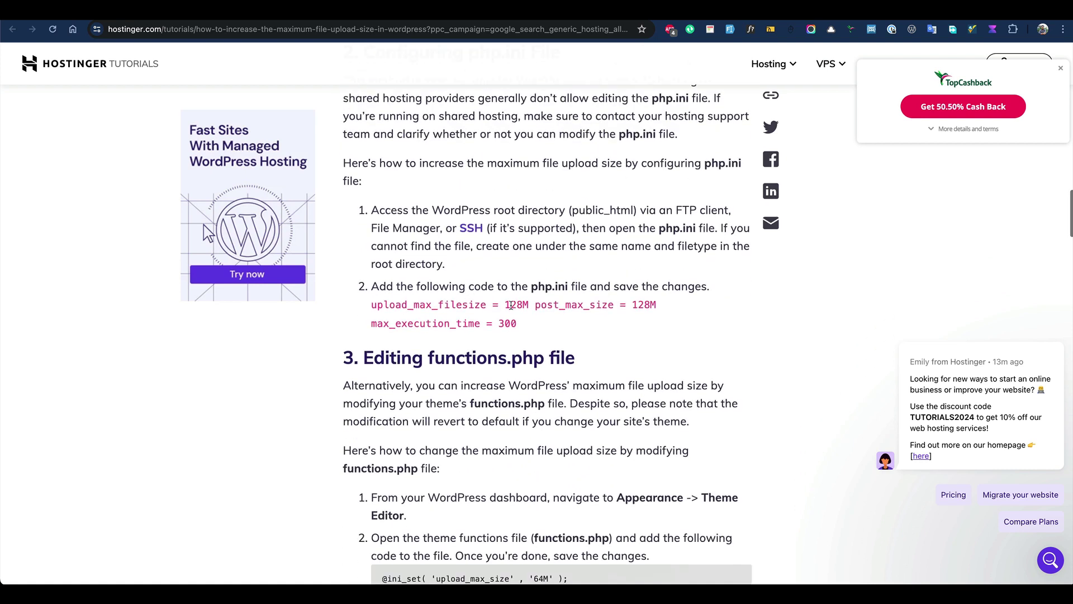
left_click_drag(530, 304, 376, 314)
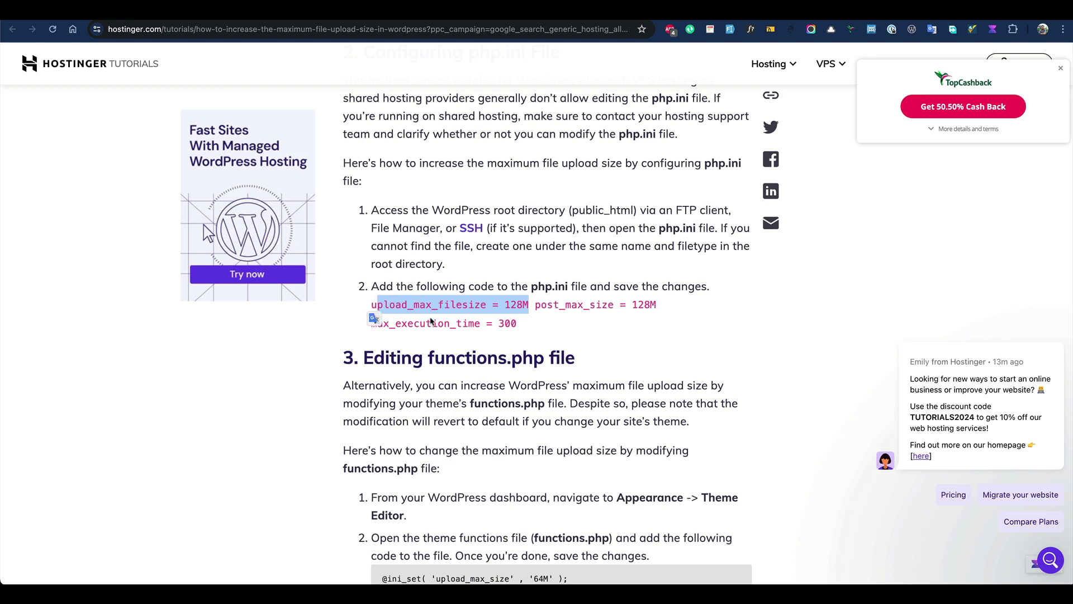
left_click(530, 317)
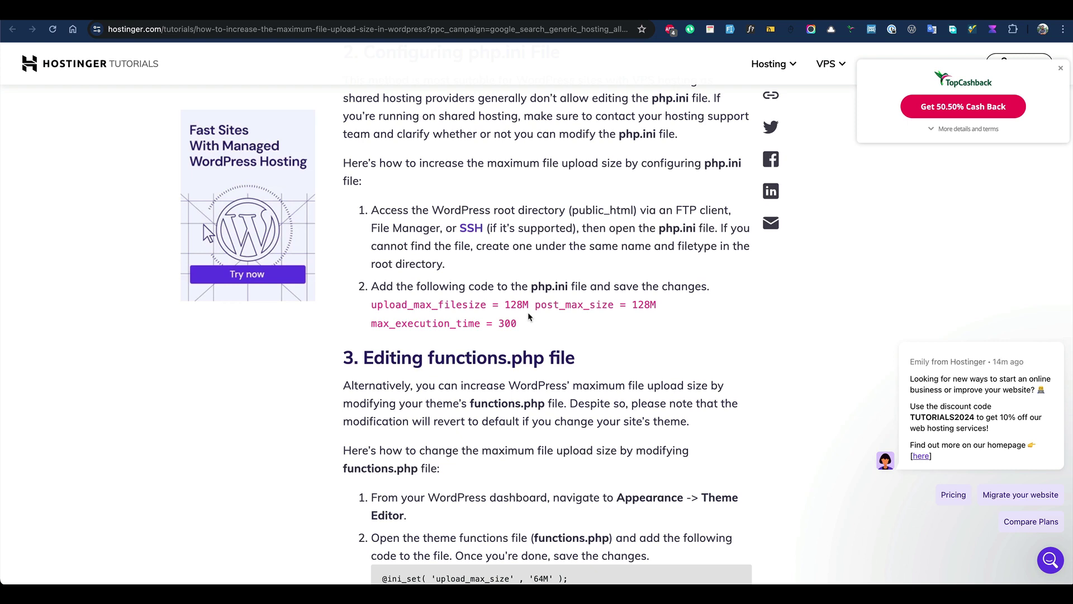
scroll(529, 314, "down", 5)
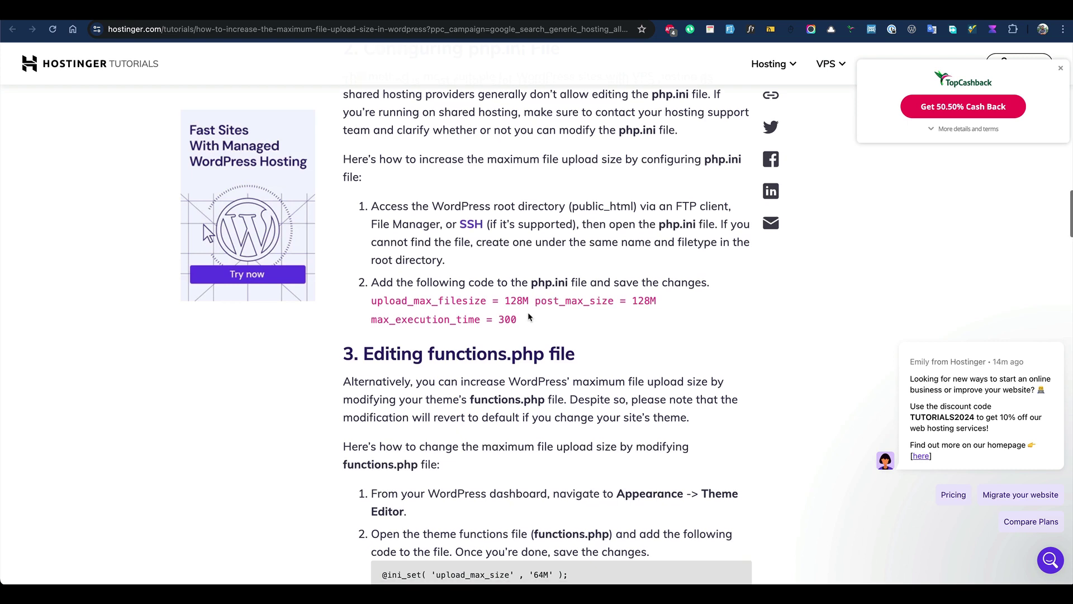
scroll(528, 314, "down", 3)
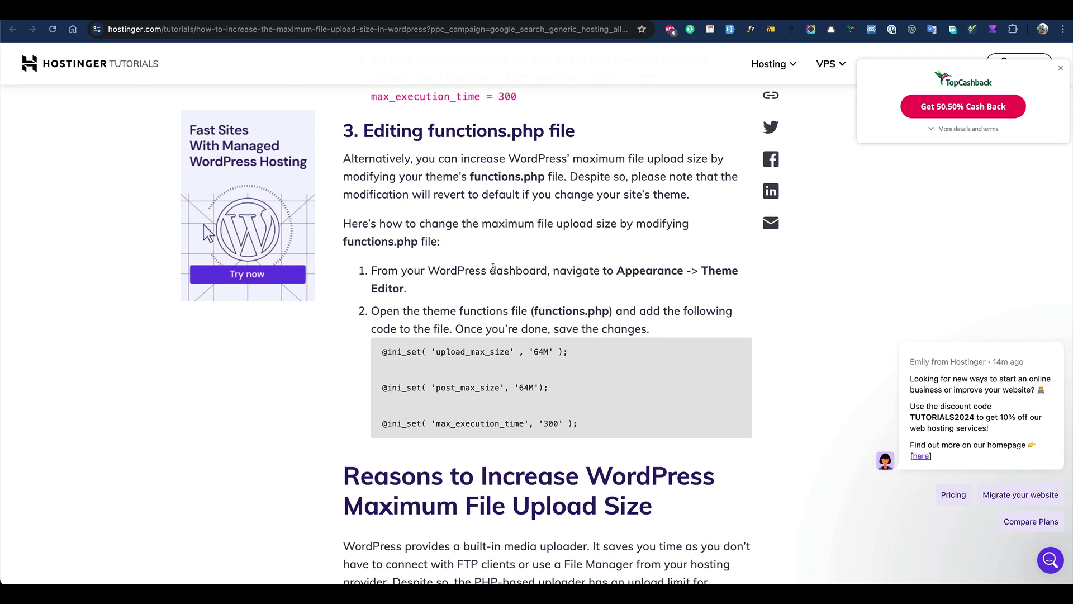
scroll(493, 268, "up", 3)
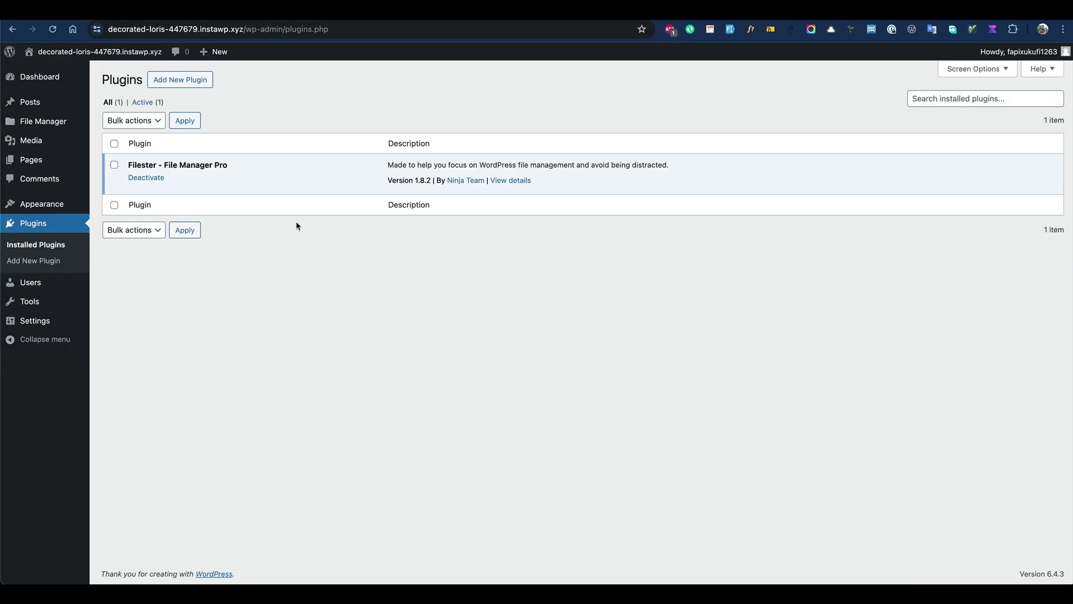
Step: Search the plugin directory for 'File manager'
double_click(191, 164)
left_click(146, 164)
left_click(167, 86)
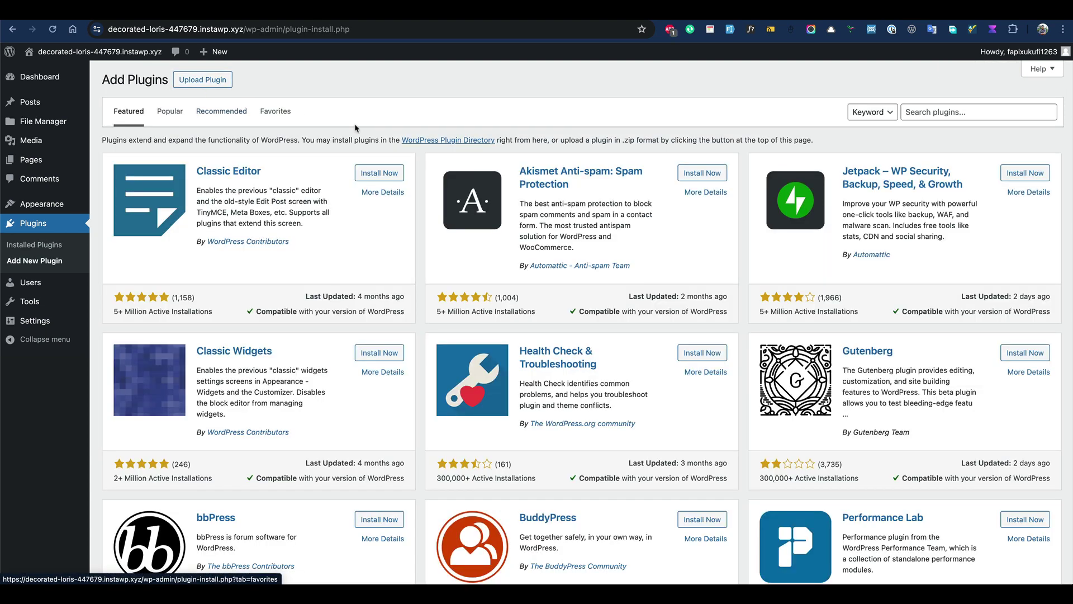
left_click(934, 118)
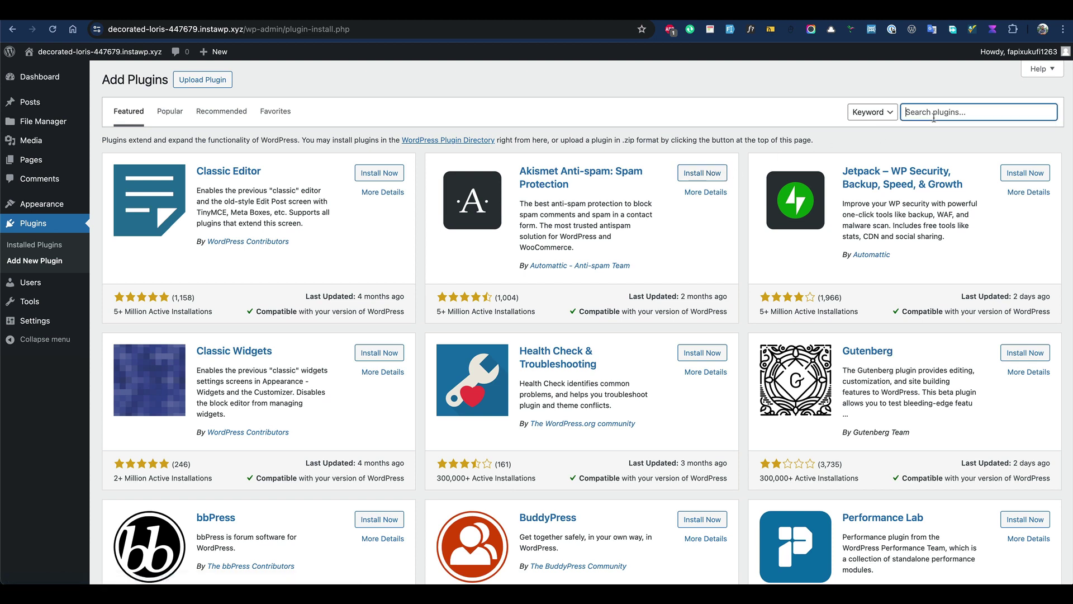
type("File manager")
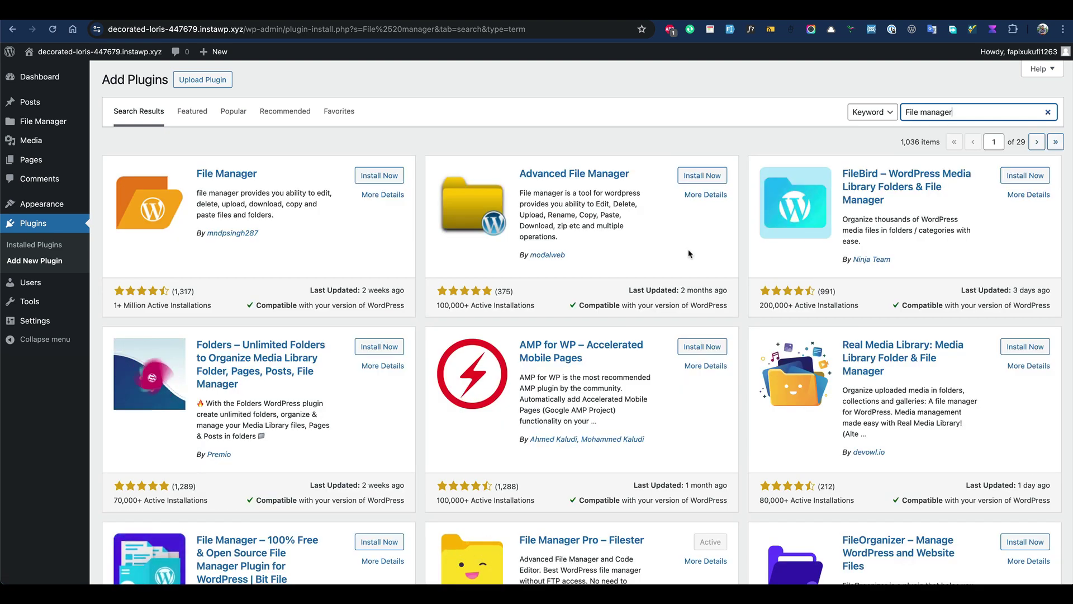
Step: Check the results to confirm Filester is active, then open Filester File Manager
scroll(689, 254, "down", 4)
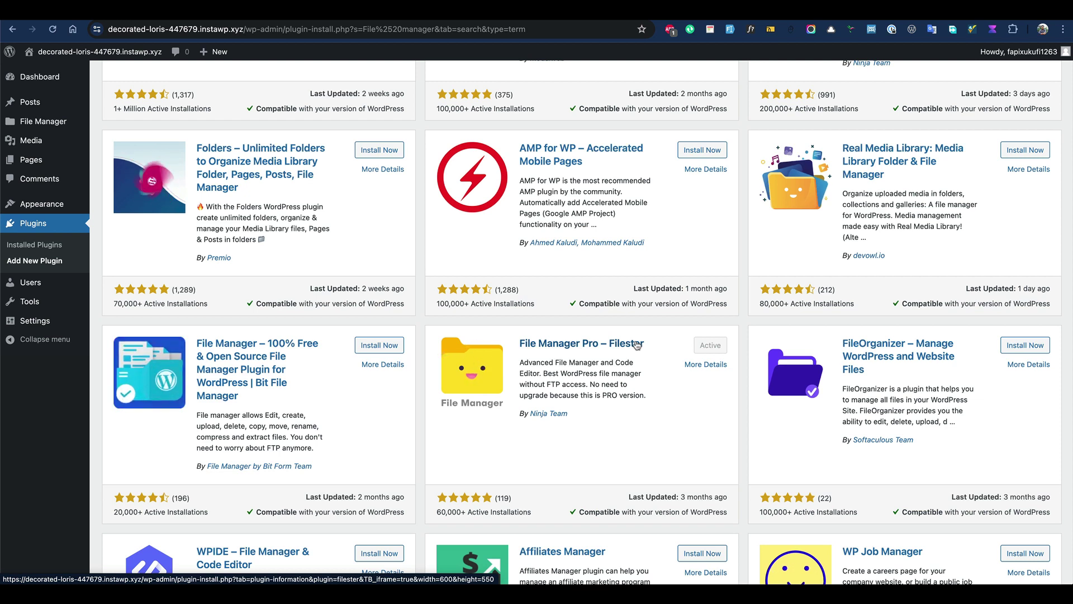
scroll(637, 345, "up", 5)
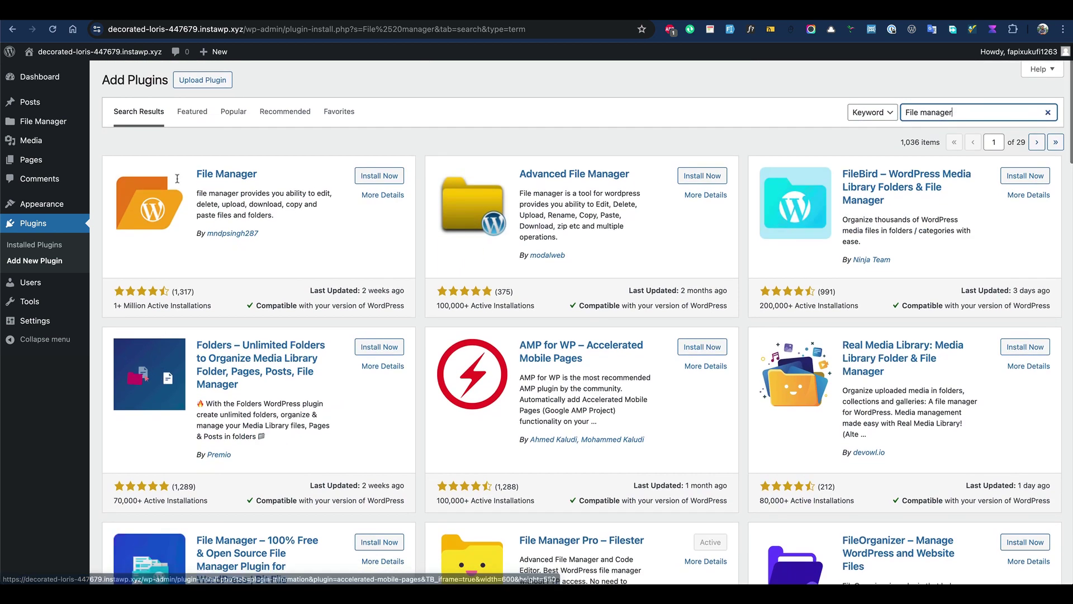
left_click(38, 122)
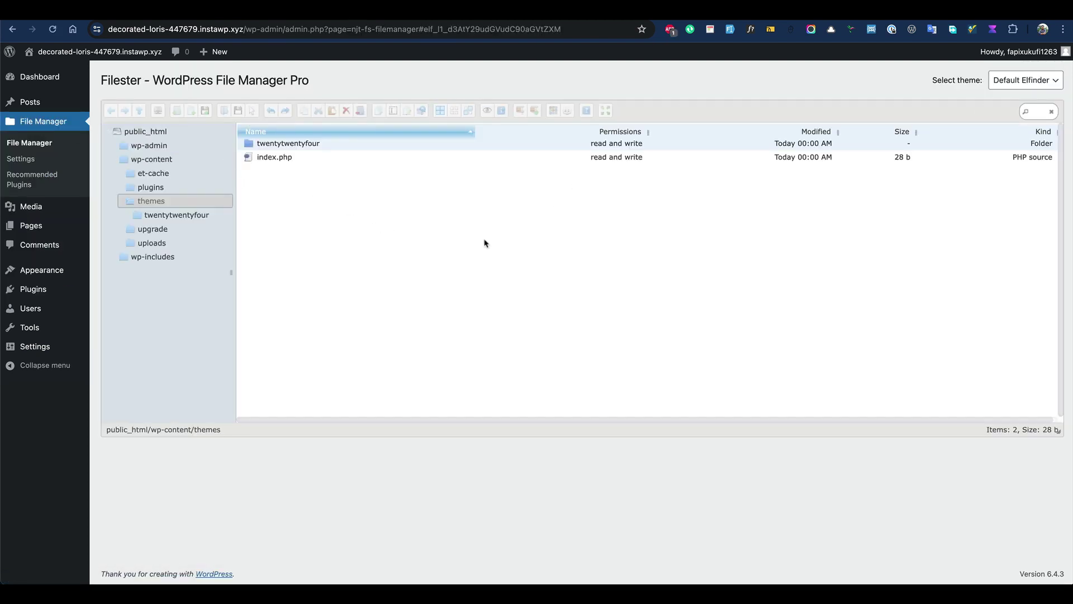
Step: Browse from public_html into wp-content/themes, which holds twentytwentyfour and index.php
left_click(144, 131)
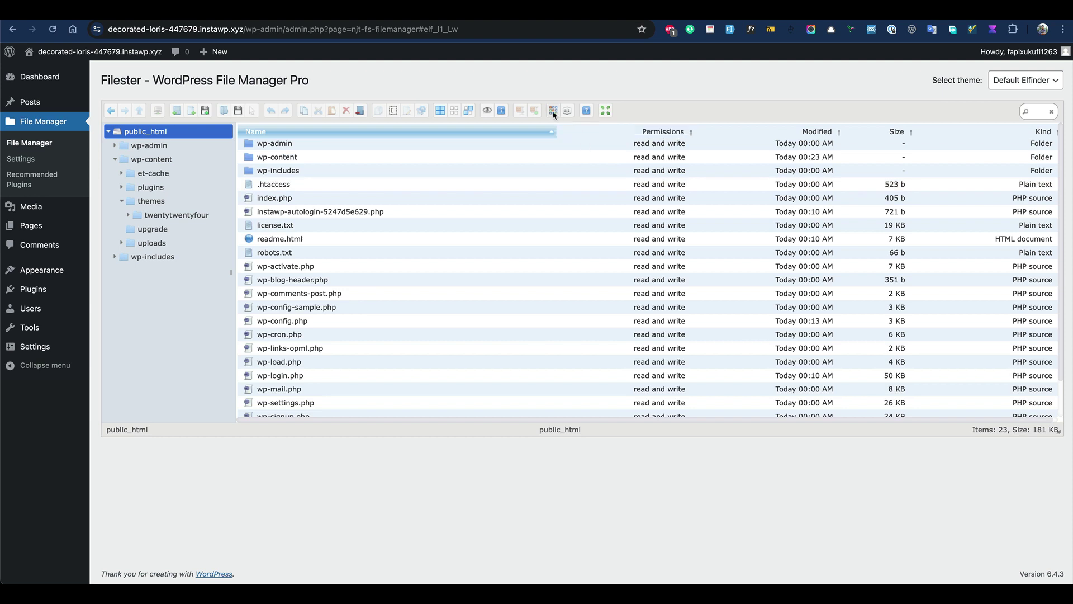
left_click(553, 110)
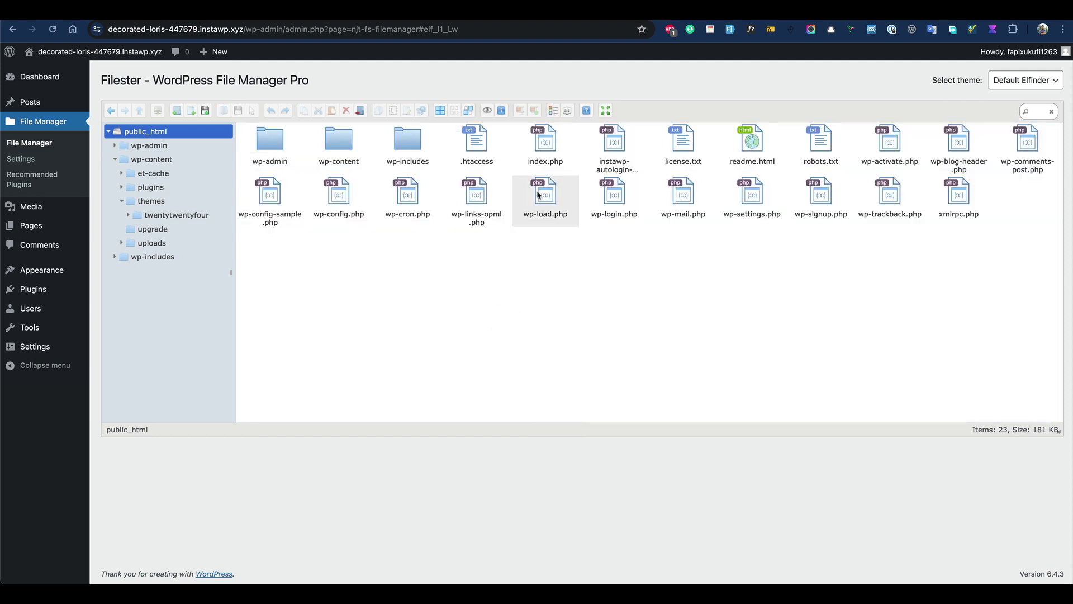
left_click(552, 114)
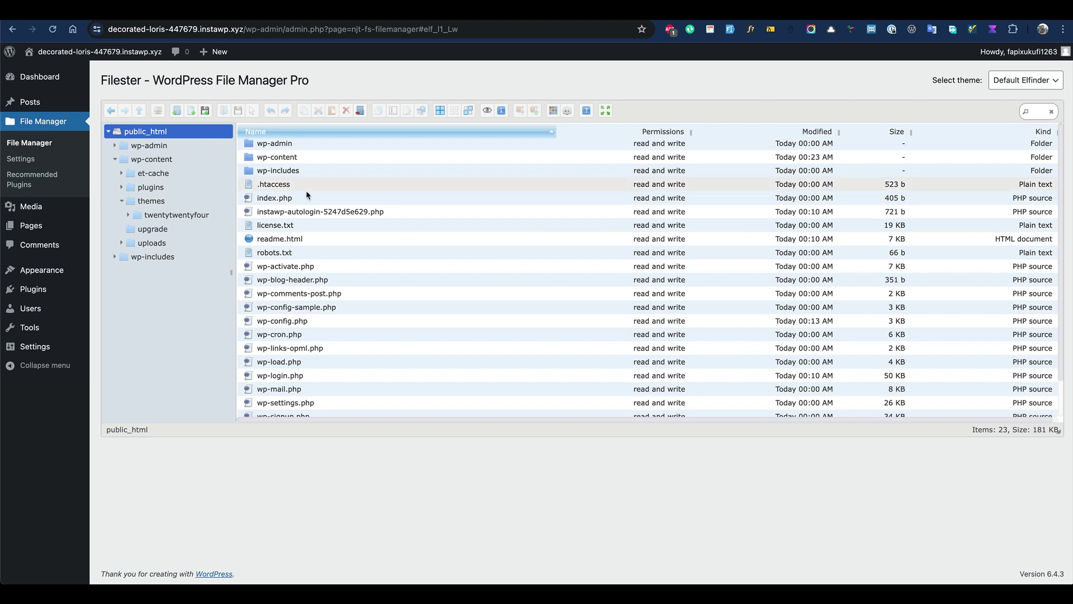
double_click(251, 159)
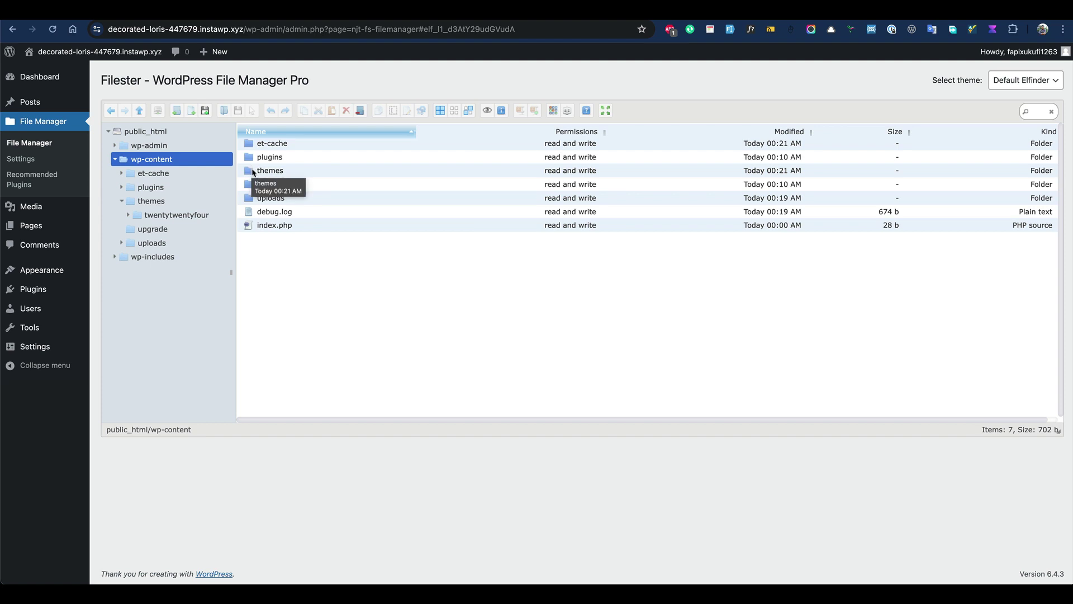
left_click(252, 172)
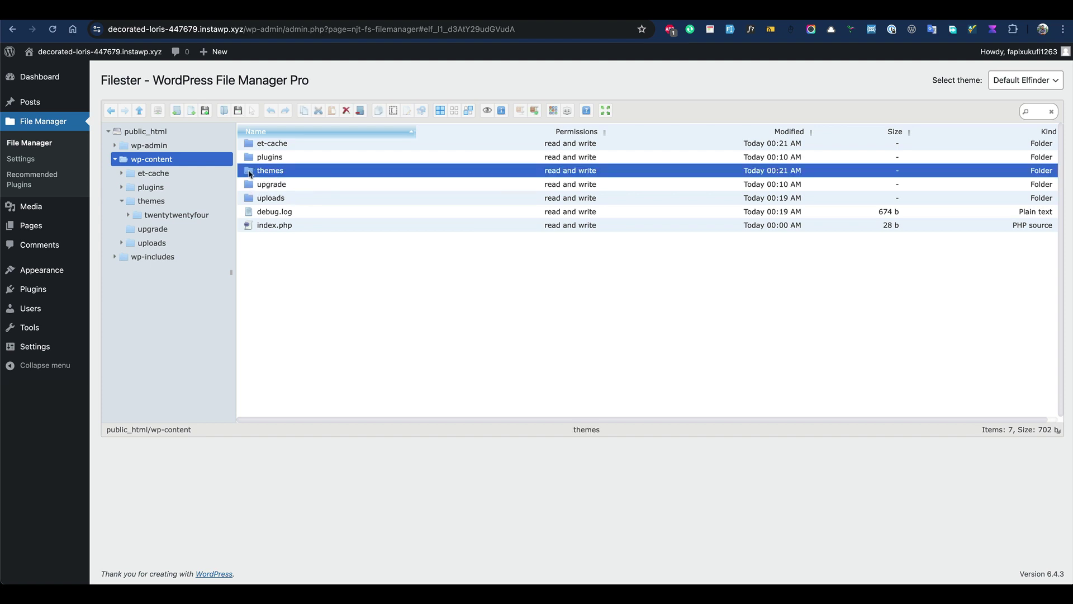
double_click(250, 174)
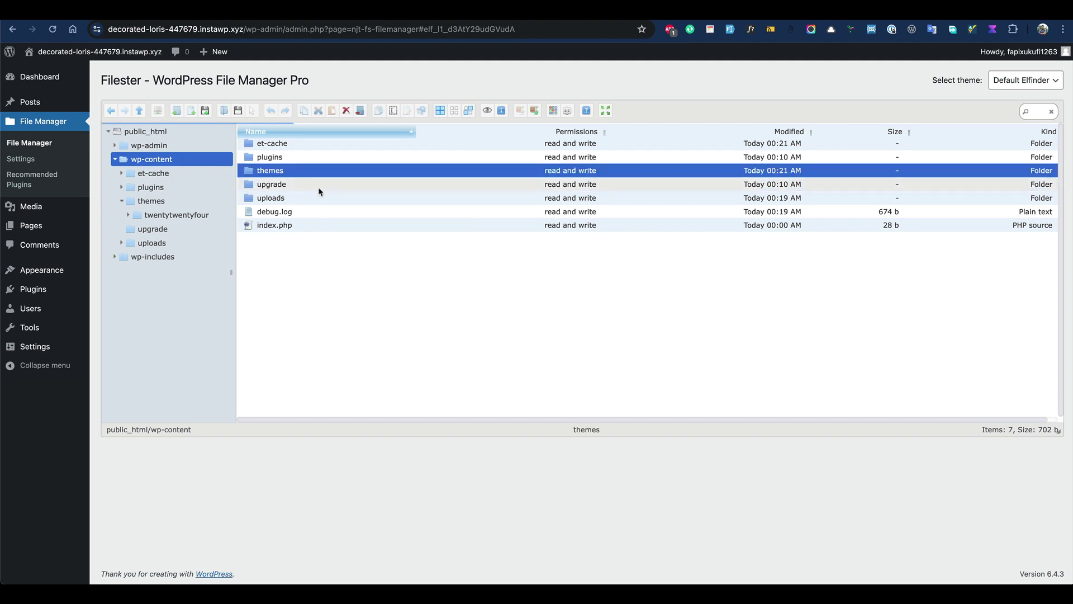
Step: Upload Divi.zip (15.91 MB) into the themes folder by dropping it on the upload area
left_click(206, 111)
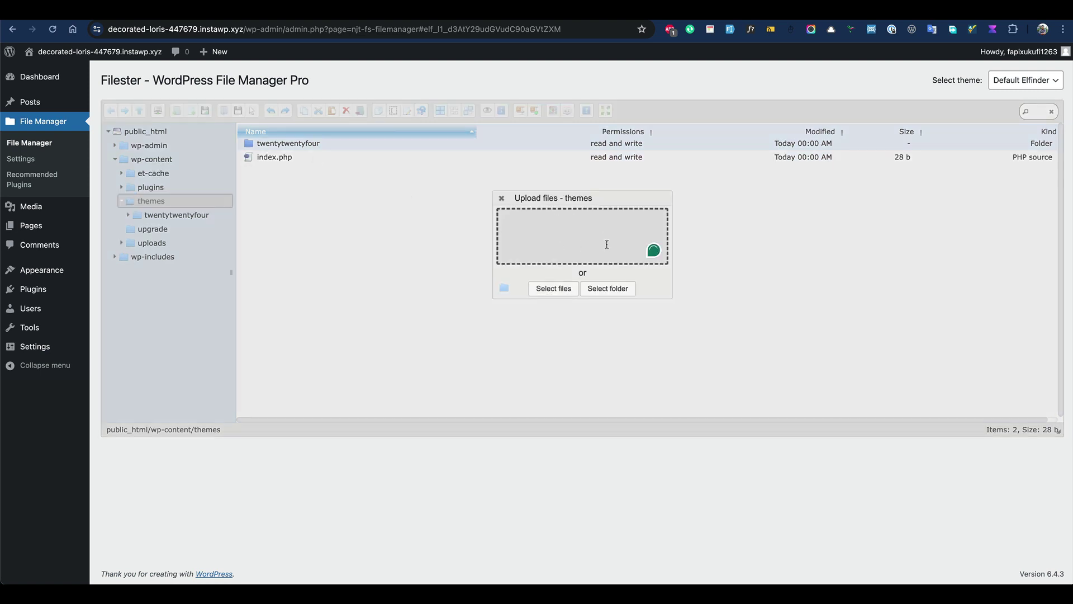
left_click(542, 289)
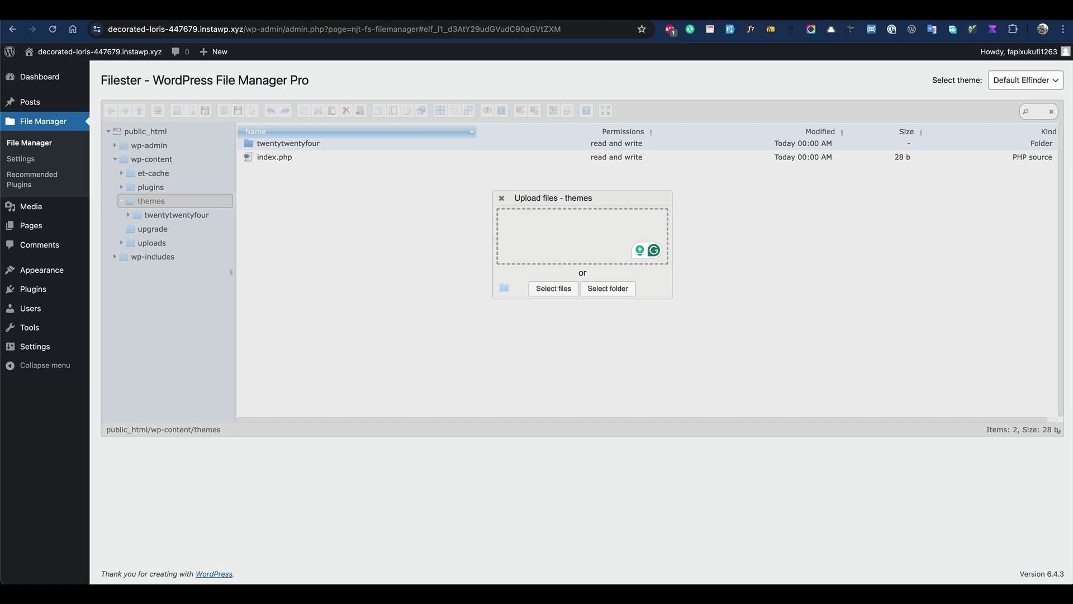
left_click_drag(877, 193, 601, 249)
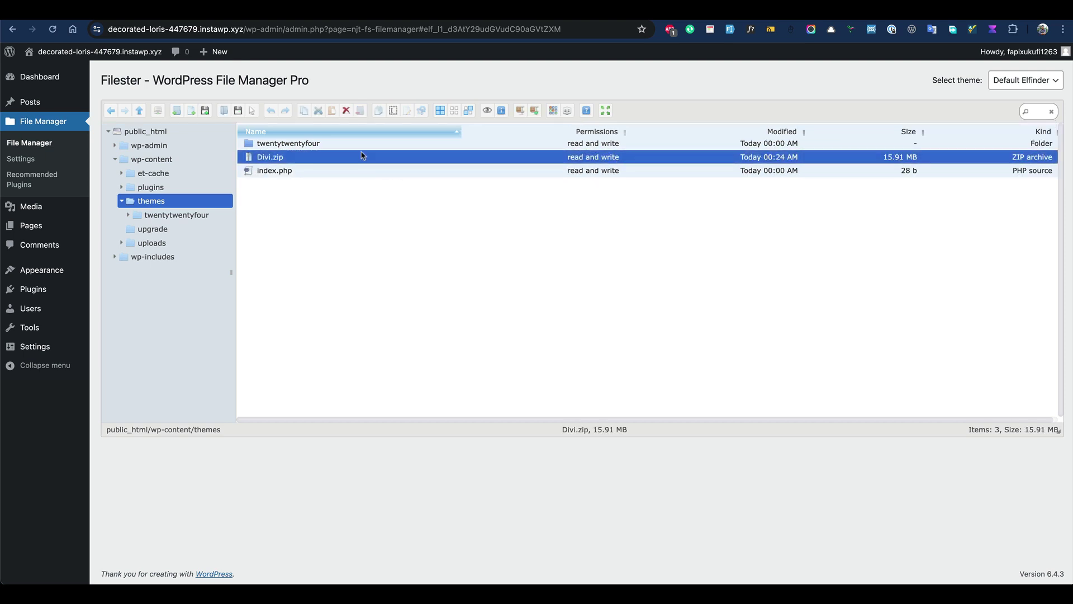
mouse_move(408, 337)
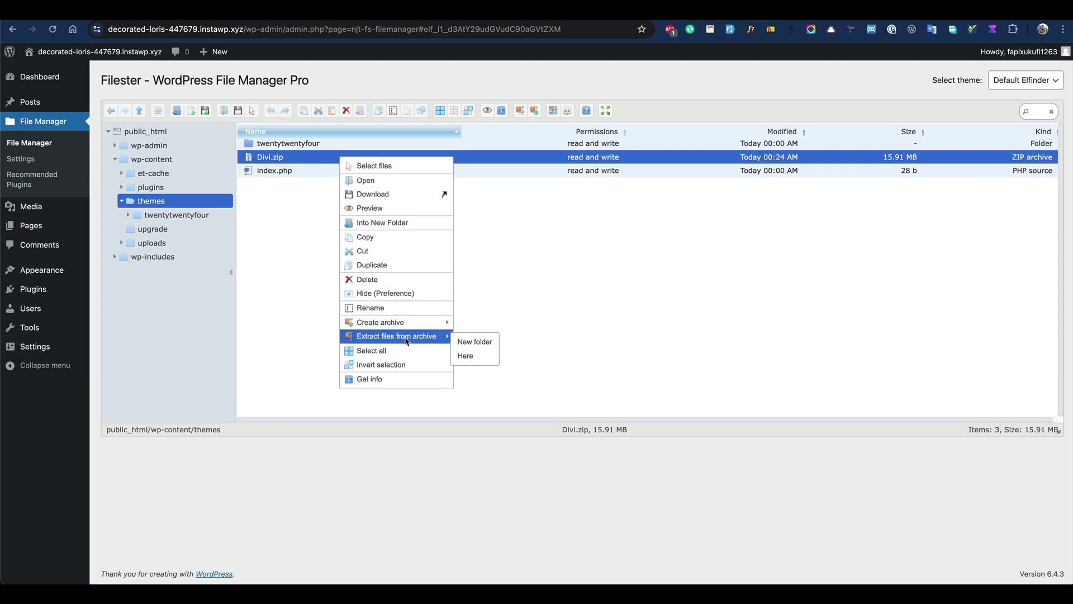
Step: Extract Divi.zip into a new Divi folder and open it
left_click(473, 357)
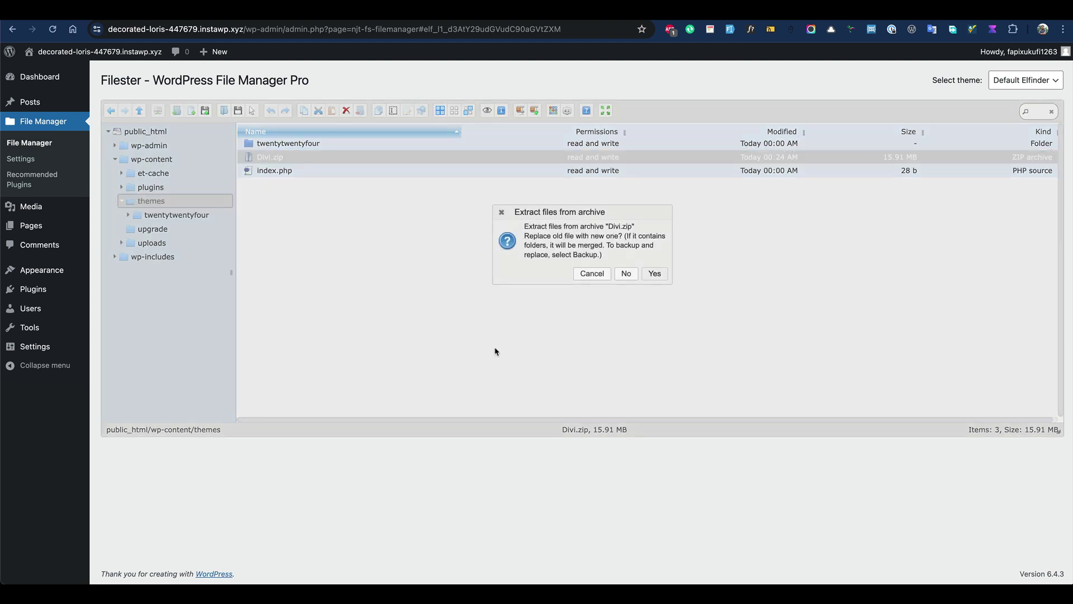
left_click(653, 273)
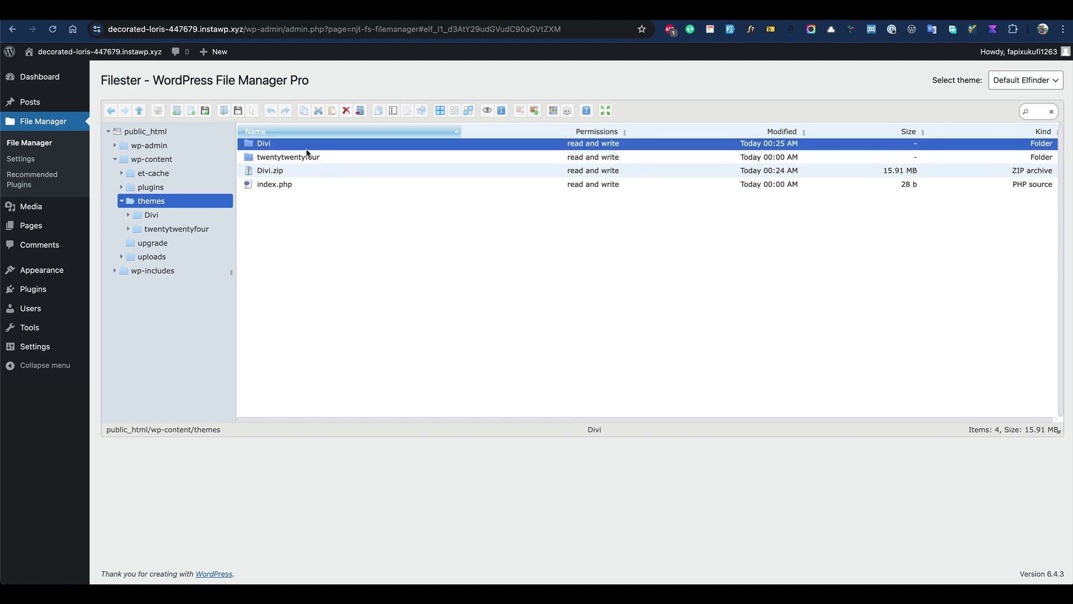
key("Return")
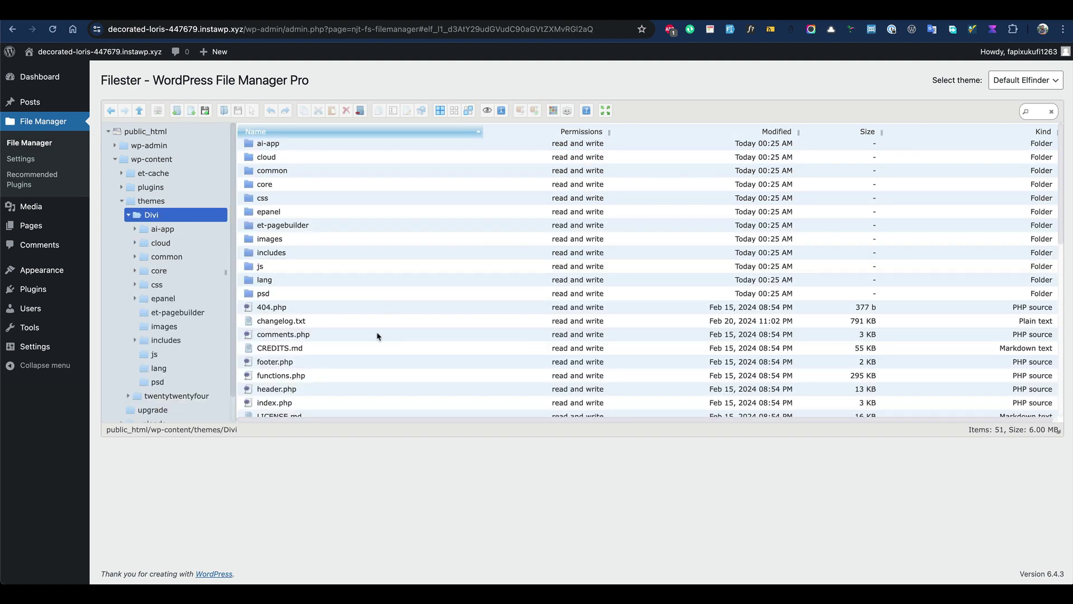
Step: Browse the extracted Divi theme files and select style.css
scroll(378, 335, "down", 4)
scroll(335, 290, "down", 5)
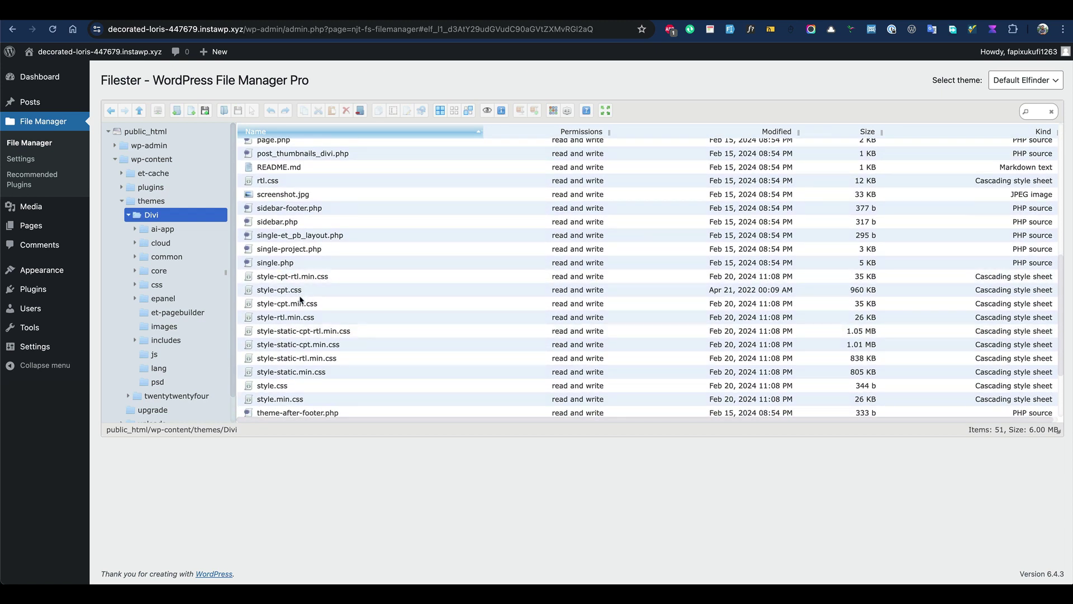
left_click(302, 387)
scroll(319, 327, "up", 9)
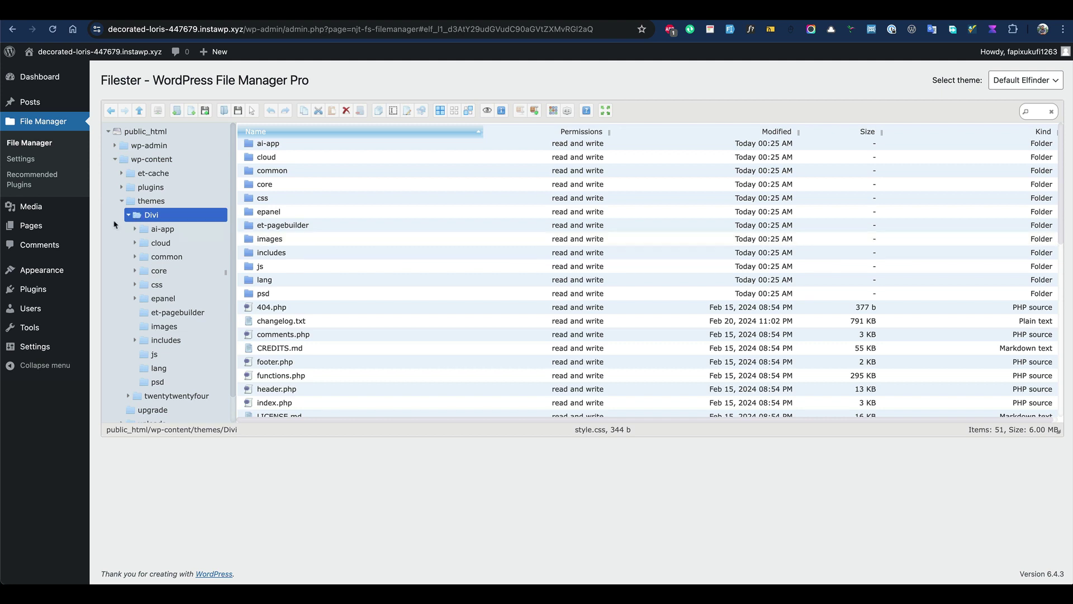
left_click(42, 270)
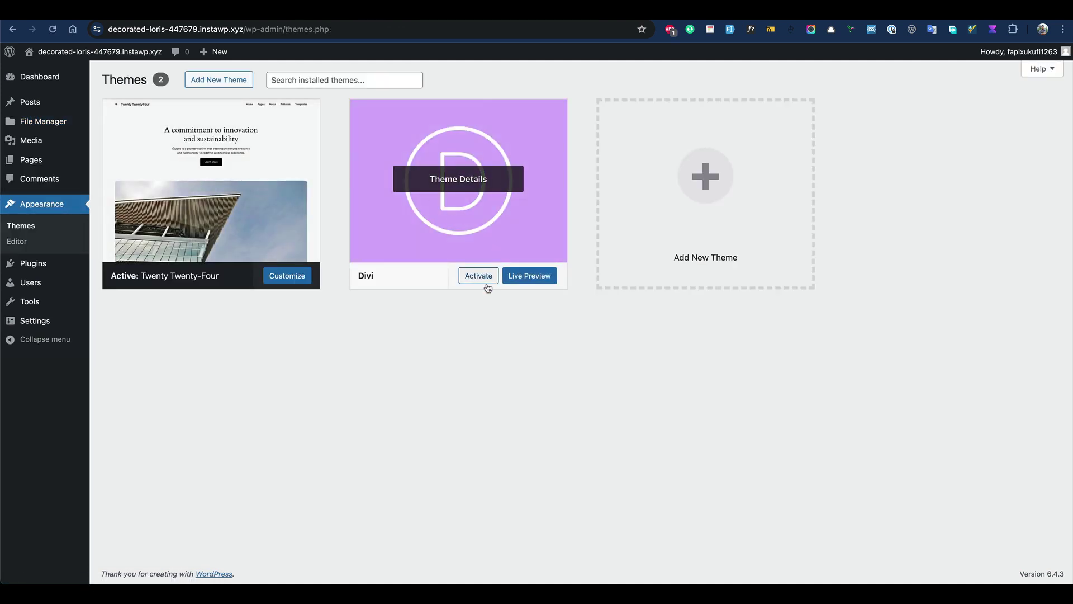
Step: Activate the Divi theme on the Themes page
left_click(484, 279)
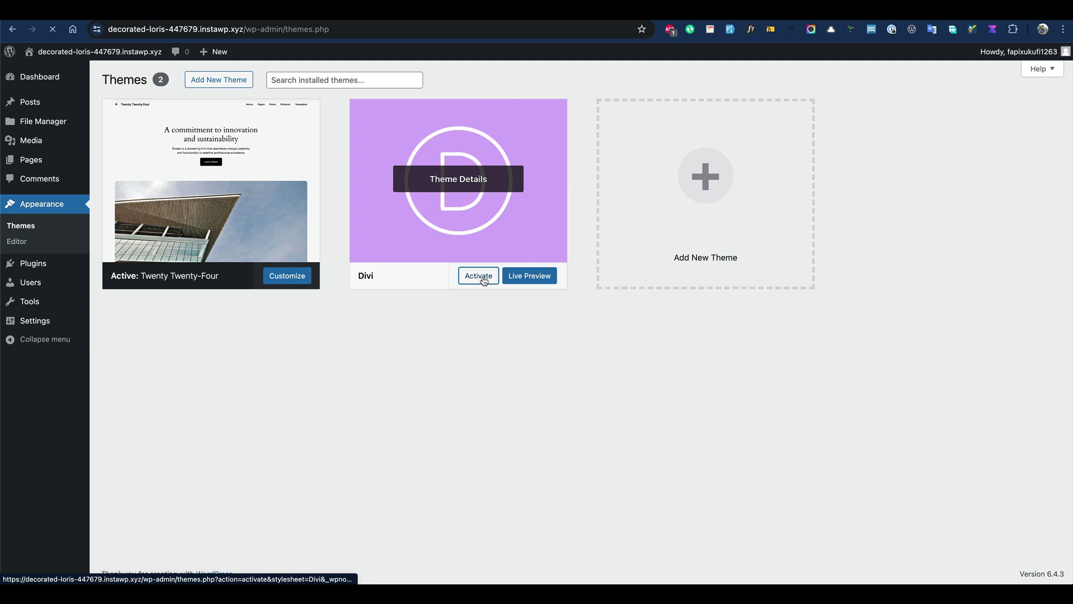